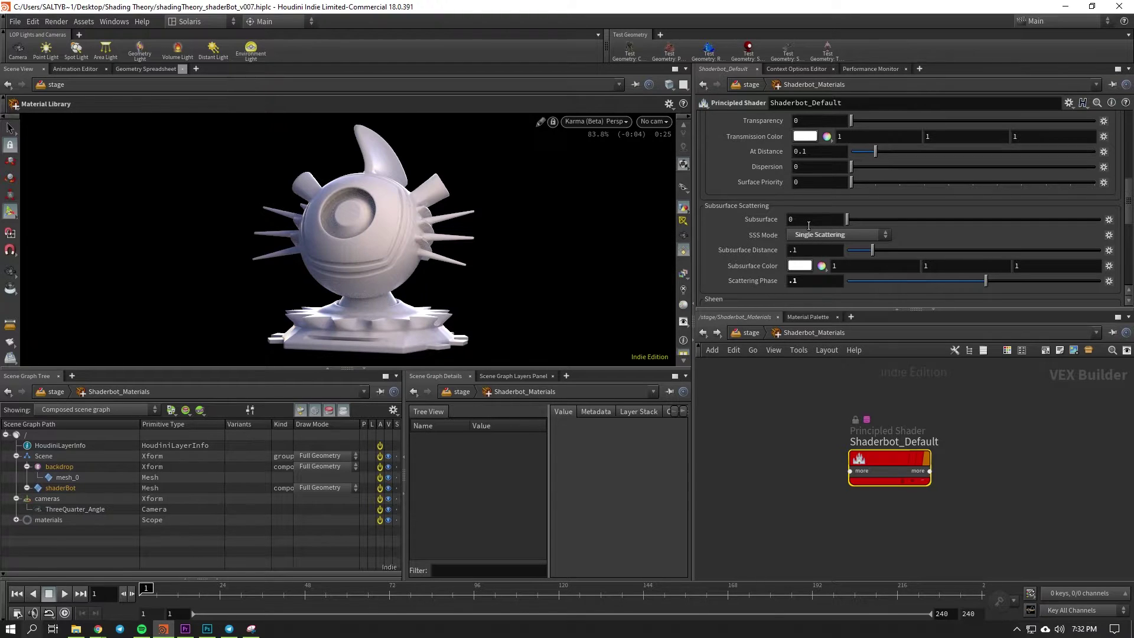
- Set Shaderbot_Default's Subsurface weight to 1 and keep SSS Mode on Single Scattering
click(814, 223)
text(1)
key(Return)
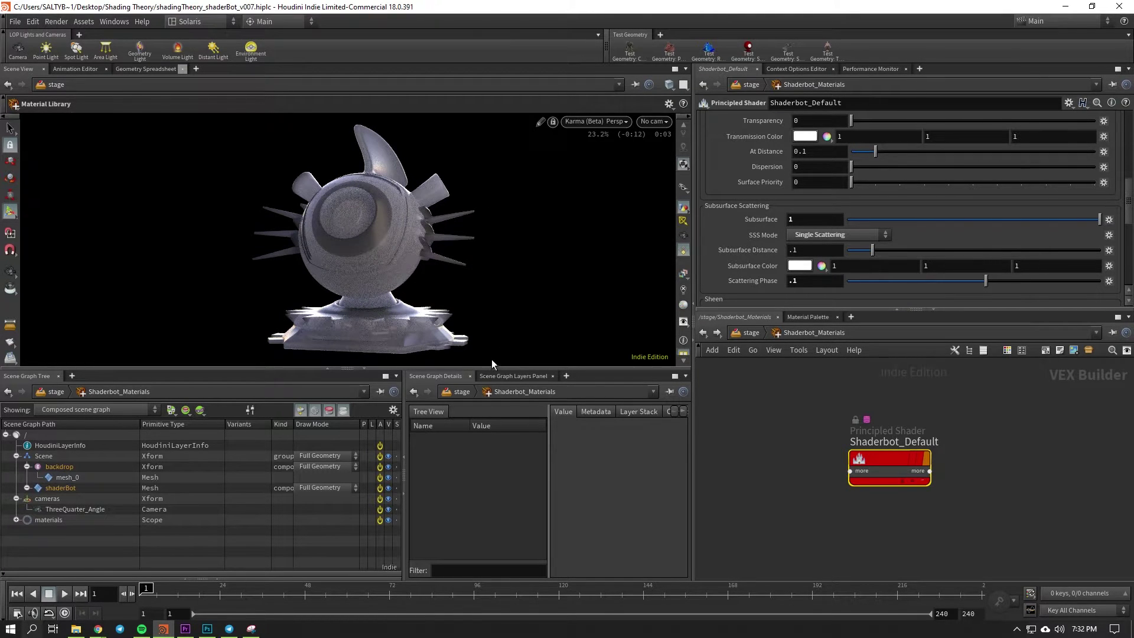
click(807, 237)
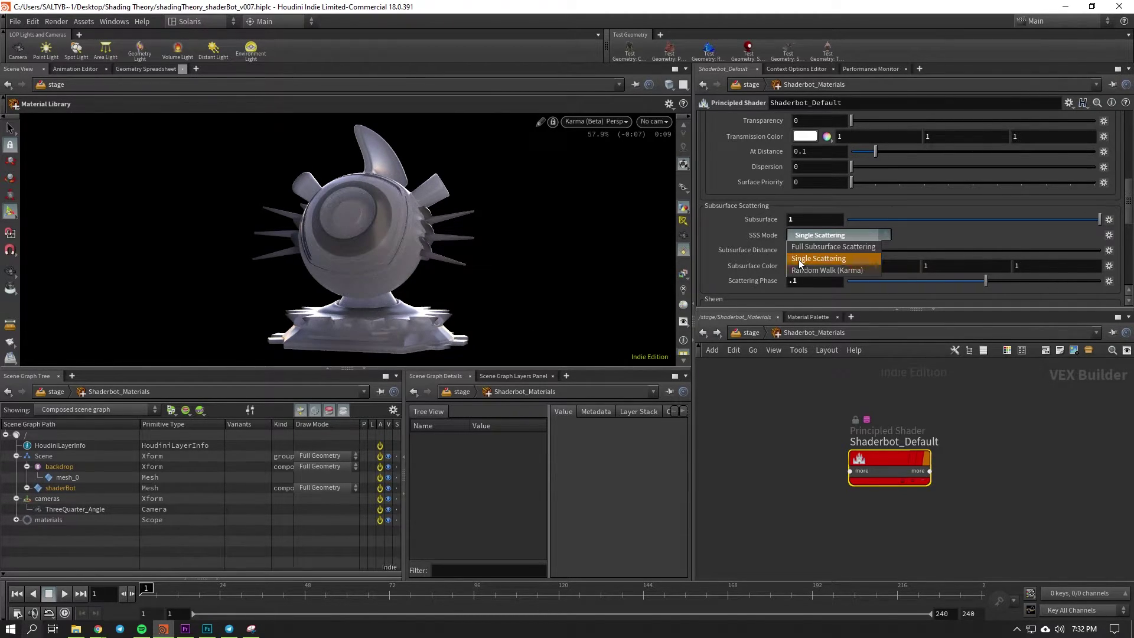
click(799, 260)
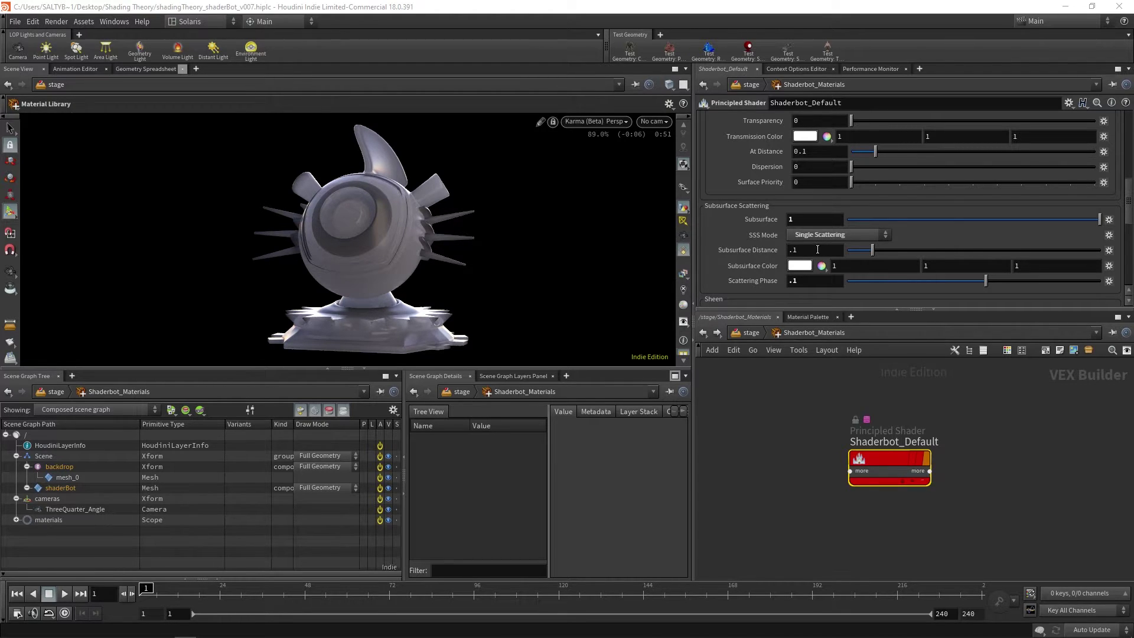
drag(818, 250, 763, 254)
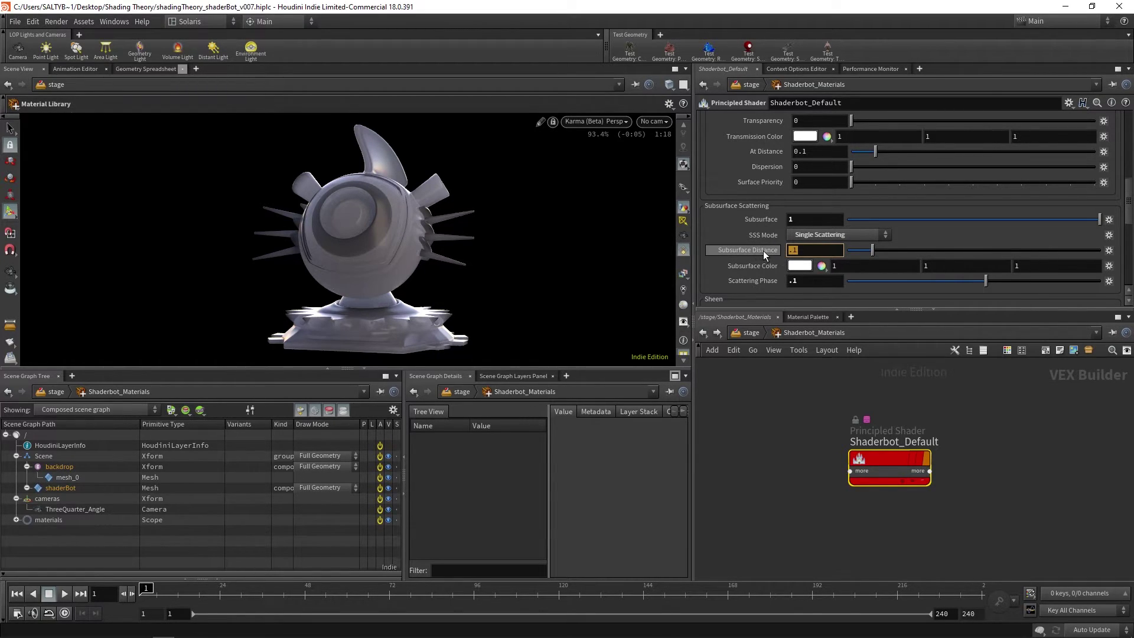
- Set Subsurface Distance to .001, then refine it to .005
click(815, 248)
text(.00)
text(1)
key(Return)
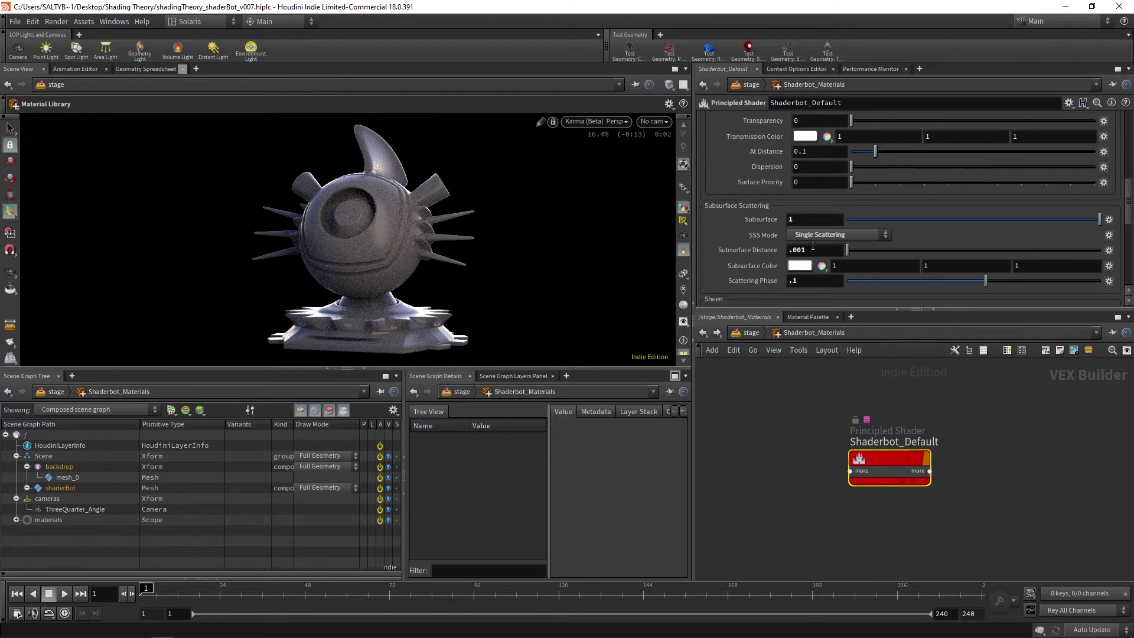
click(821, 283)
click(801, 250)
double_click(801, 250)
text(0)
text(05)
key(Return)
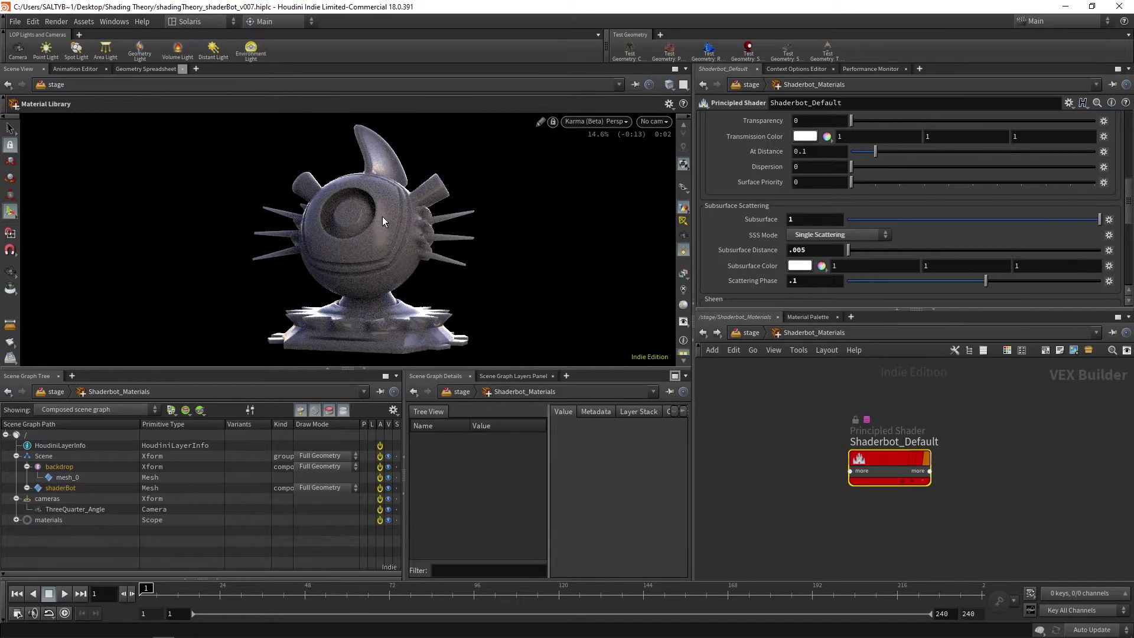
- Set the Scattering Phase to -.5
click(815, 281)
text(-.)
text(5)
key(Return)
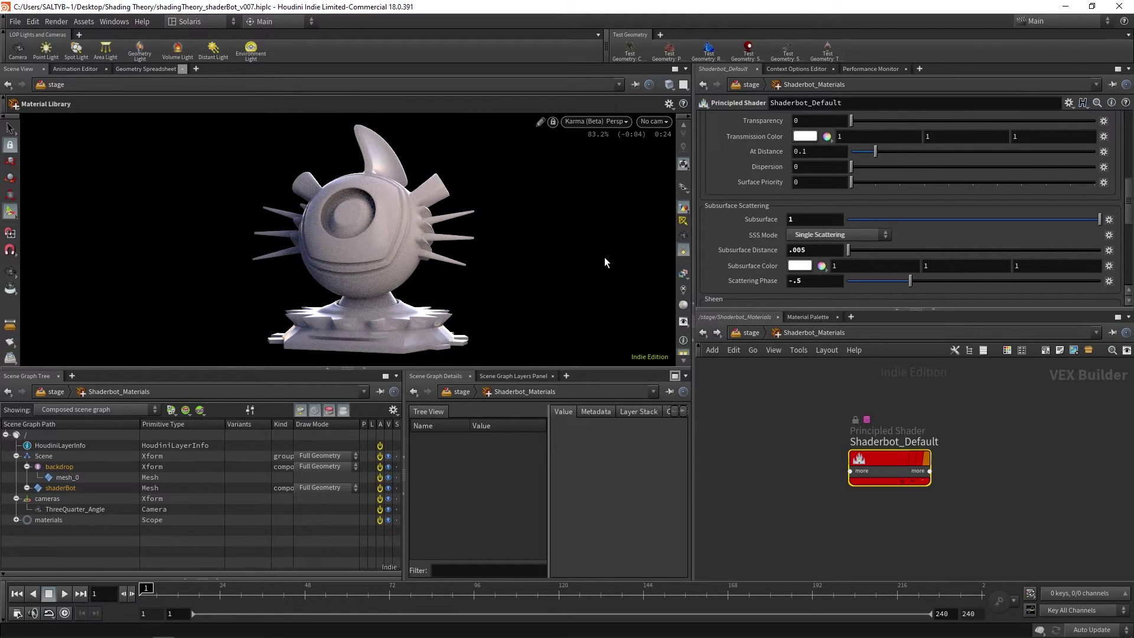
- Change SSS Mode from Single Scattering to Full Subsurface Scattering
click(818, 236)
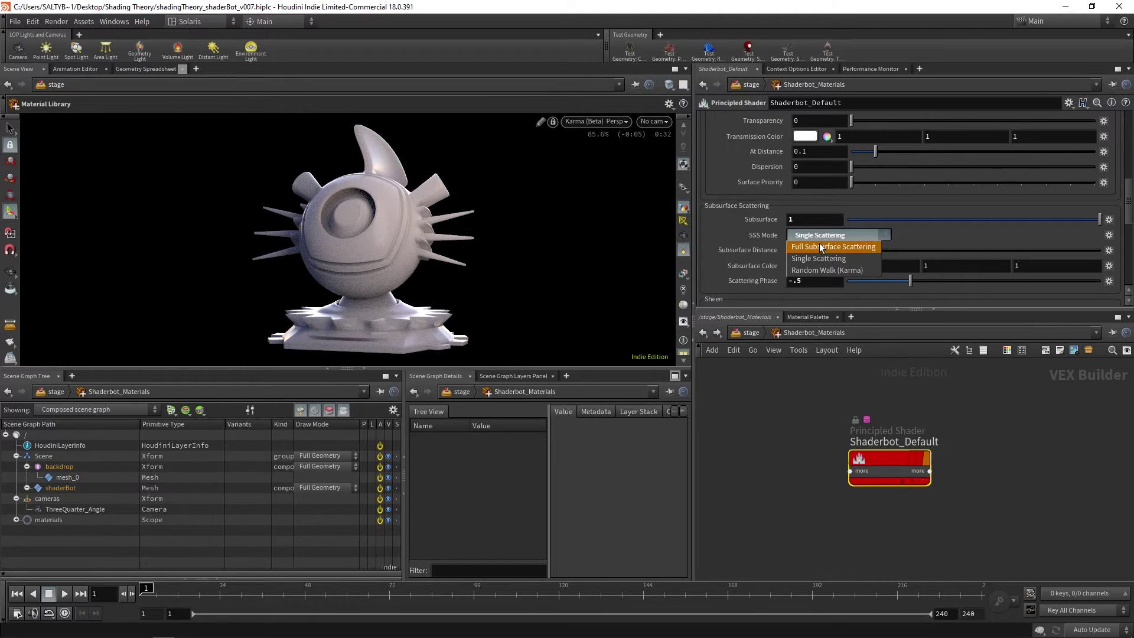
click(821, 245)
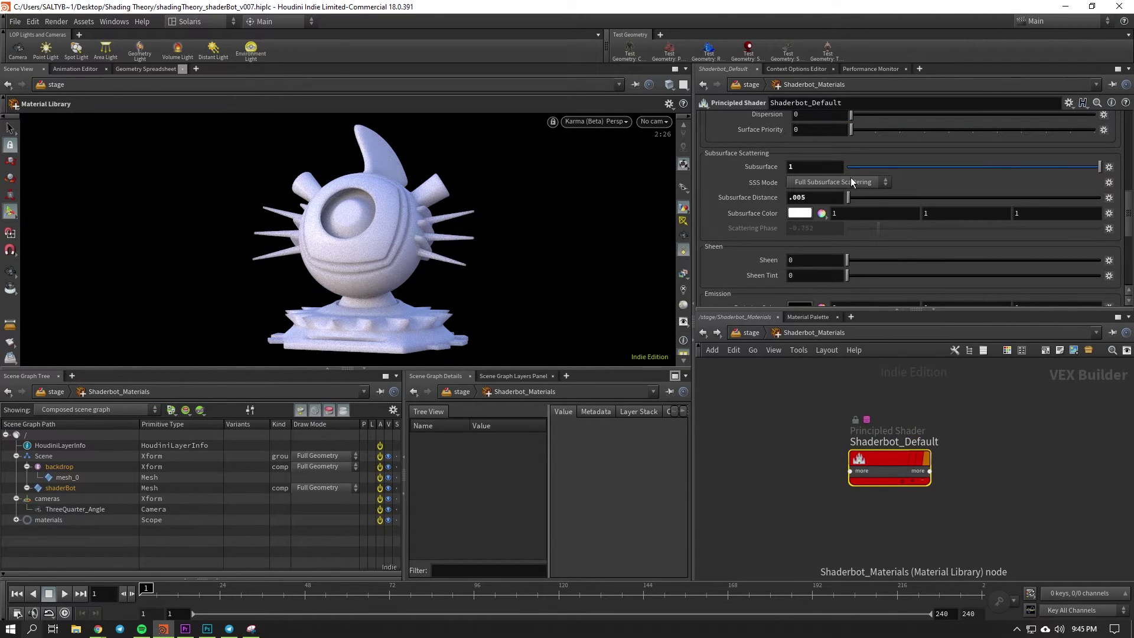
- Switch the SSS Mode to Random Walk (Karma)
click(849, 181)
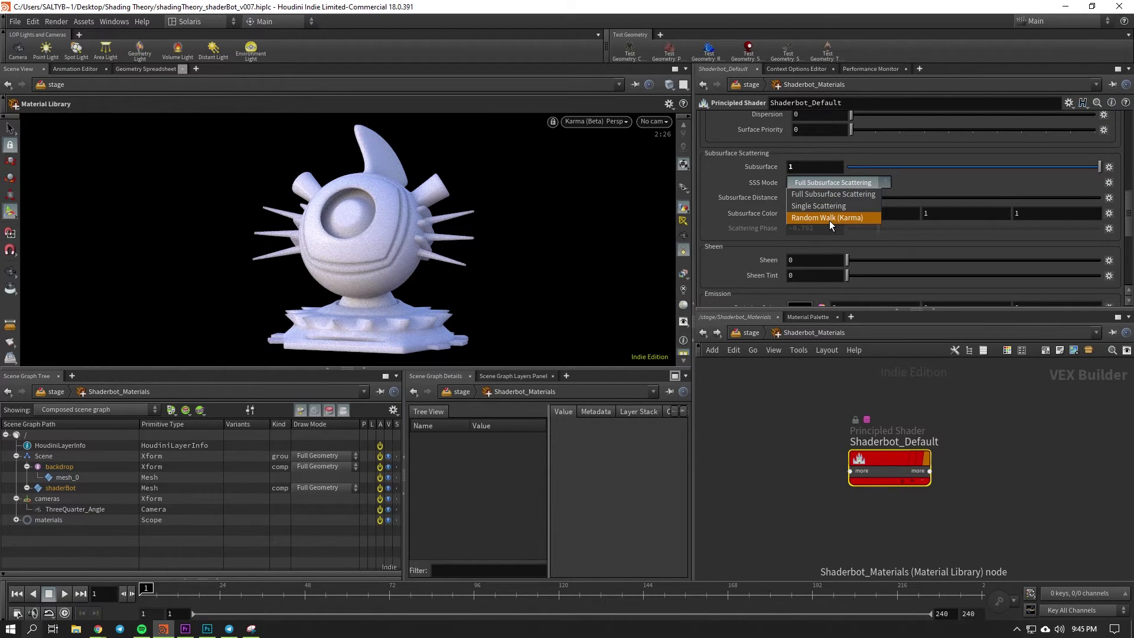
click(829, 218)
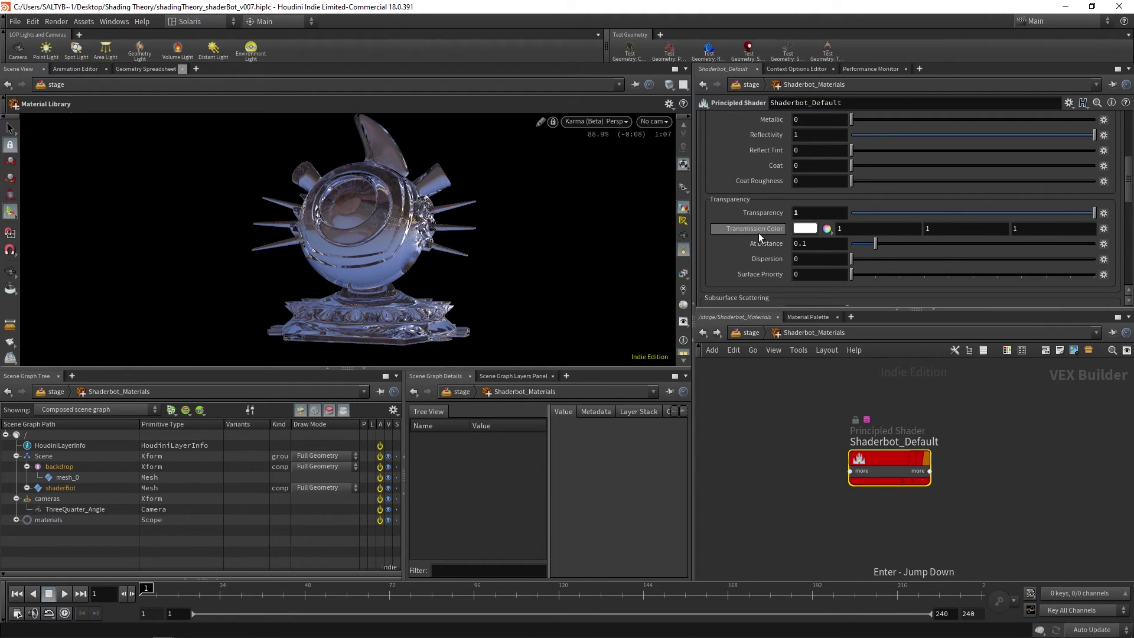
- Make the transmission color red with an At Distance of .001
click(803, 229)
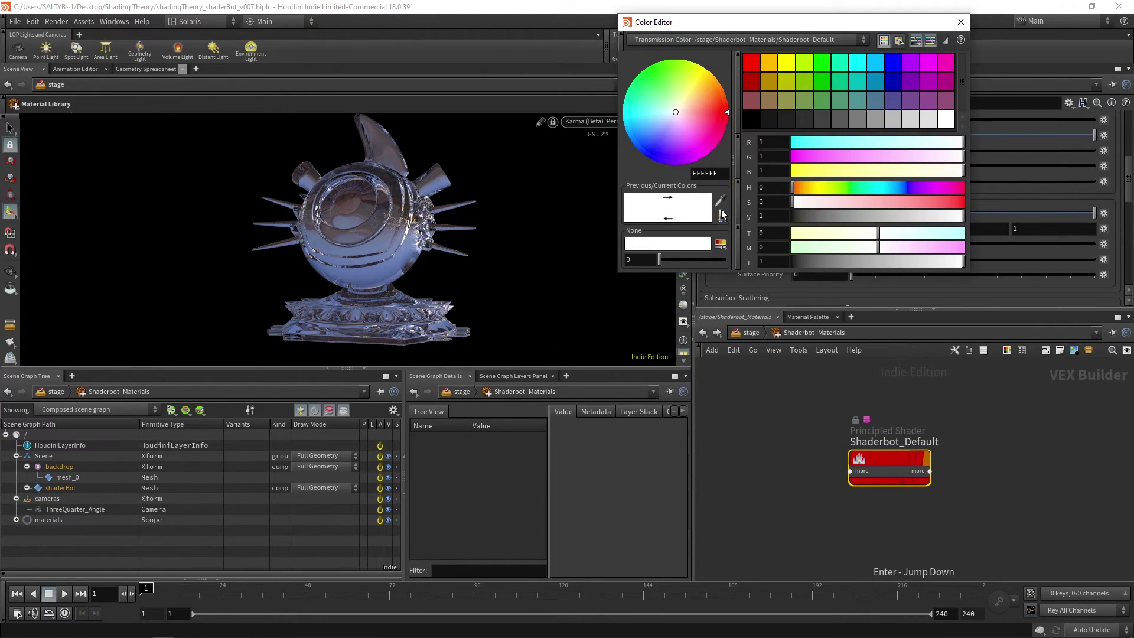
click(752, 62)
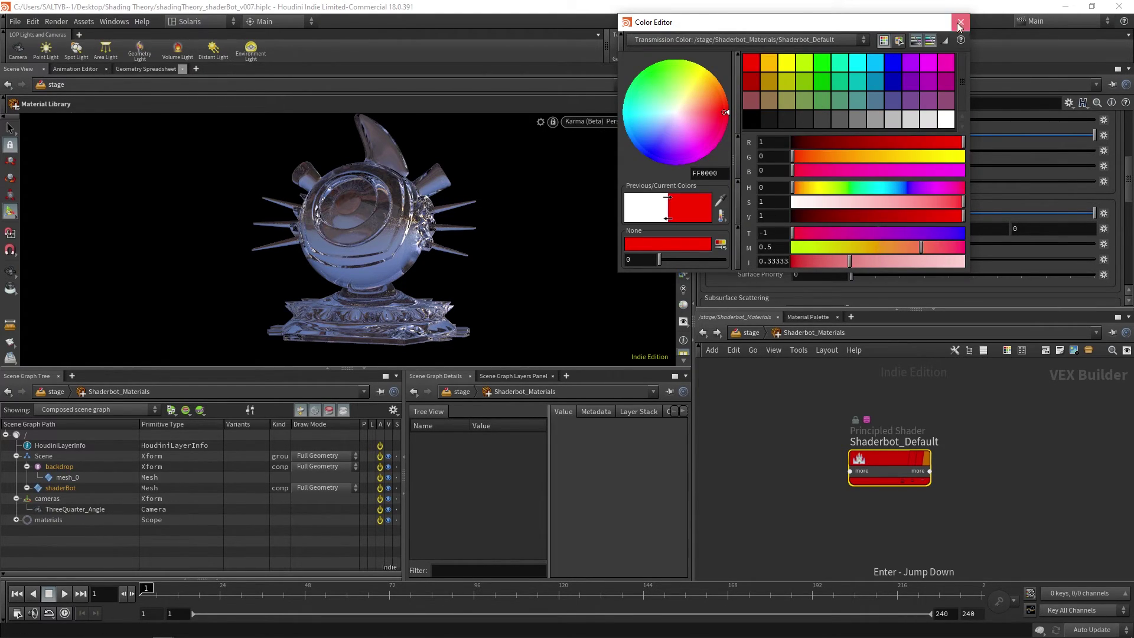
click(959, 22)
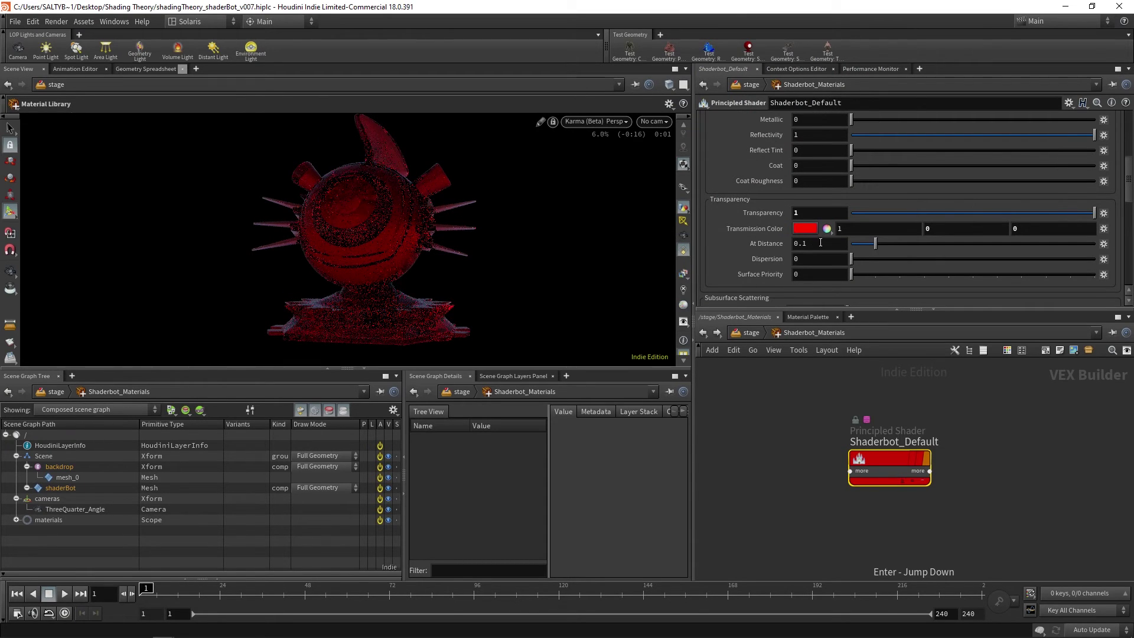
click(762, 244)
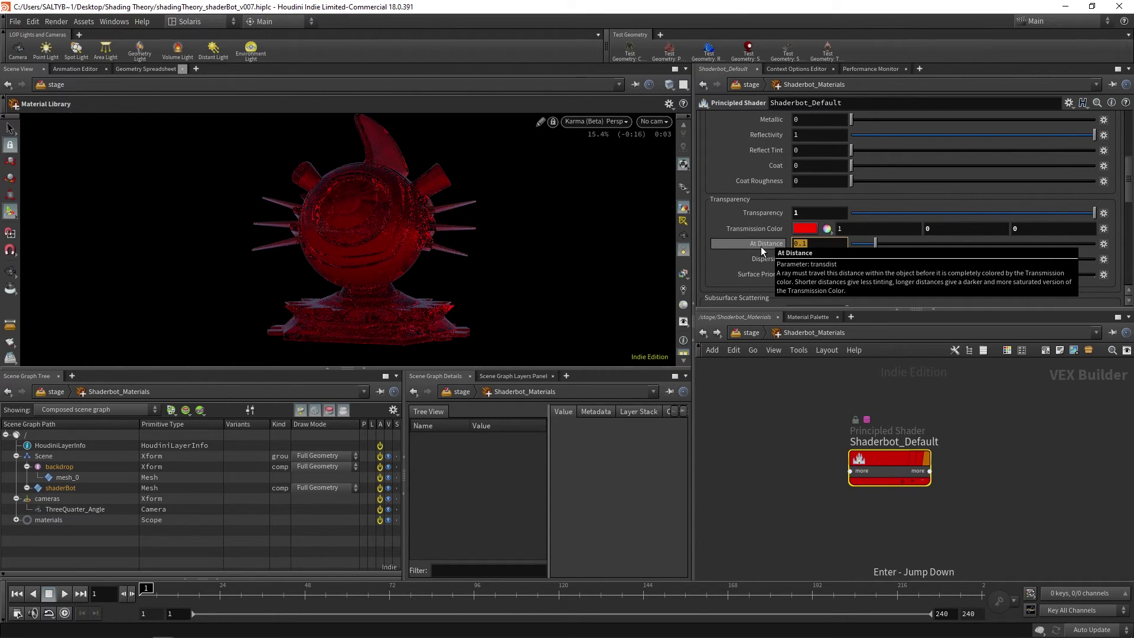
text(.001)
key(Return)
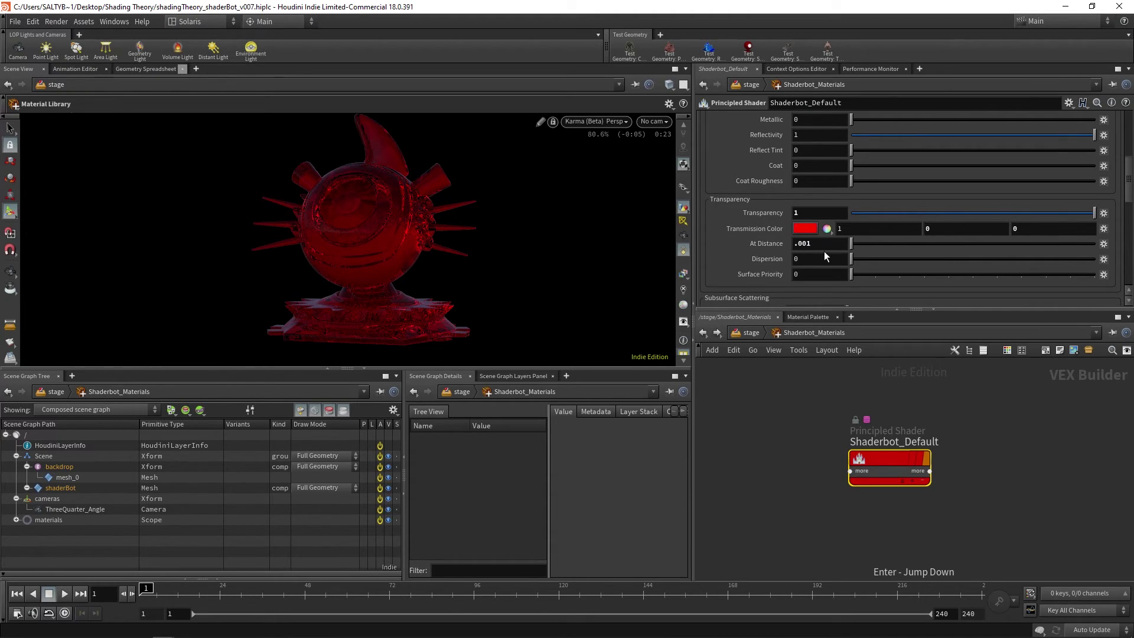
- Change the red tint's At Distance from .001 to 10
click(811, 244)
text(10)
key(Return)
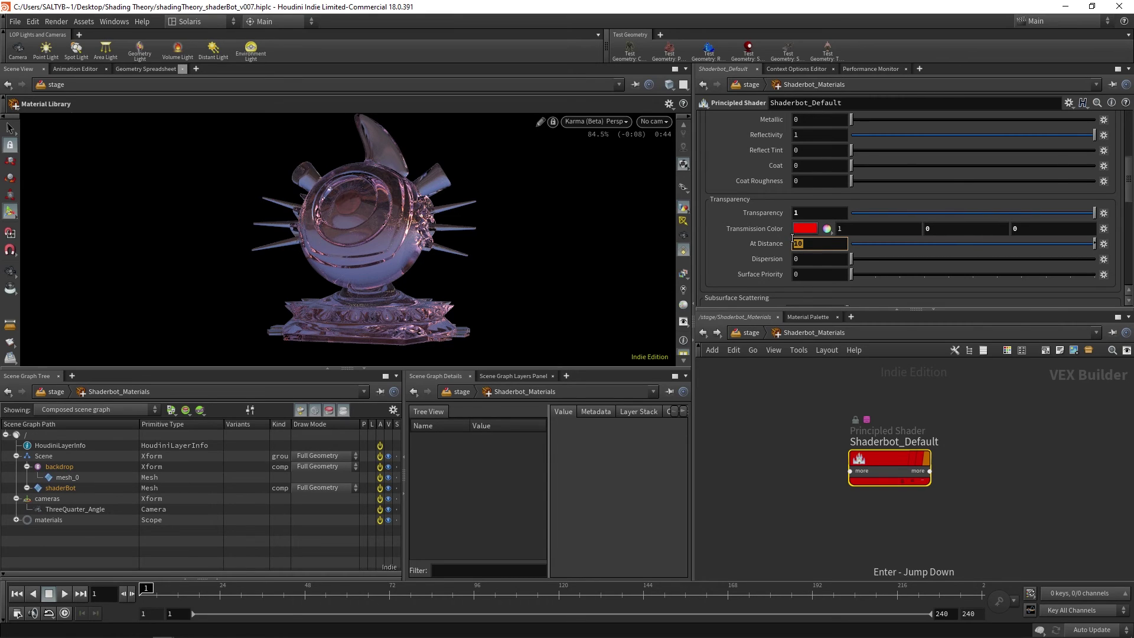
- Make the transmission color green with an At Distance of 20
click(803, 229)
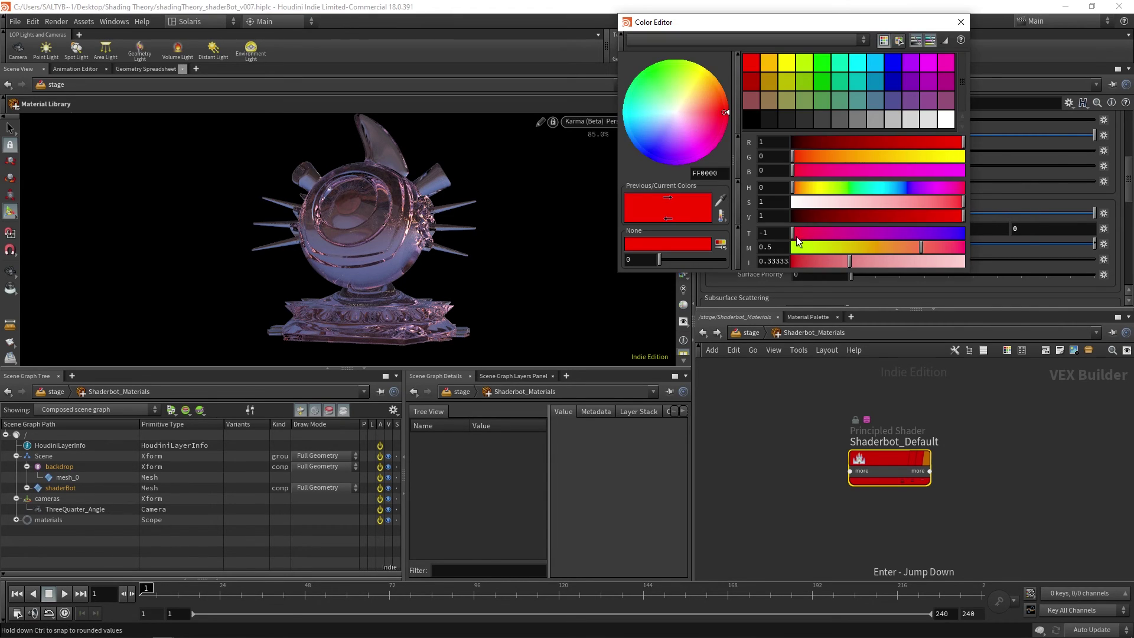
click(821, 65)
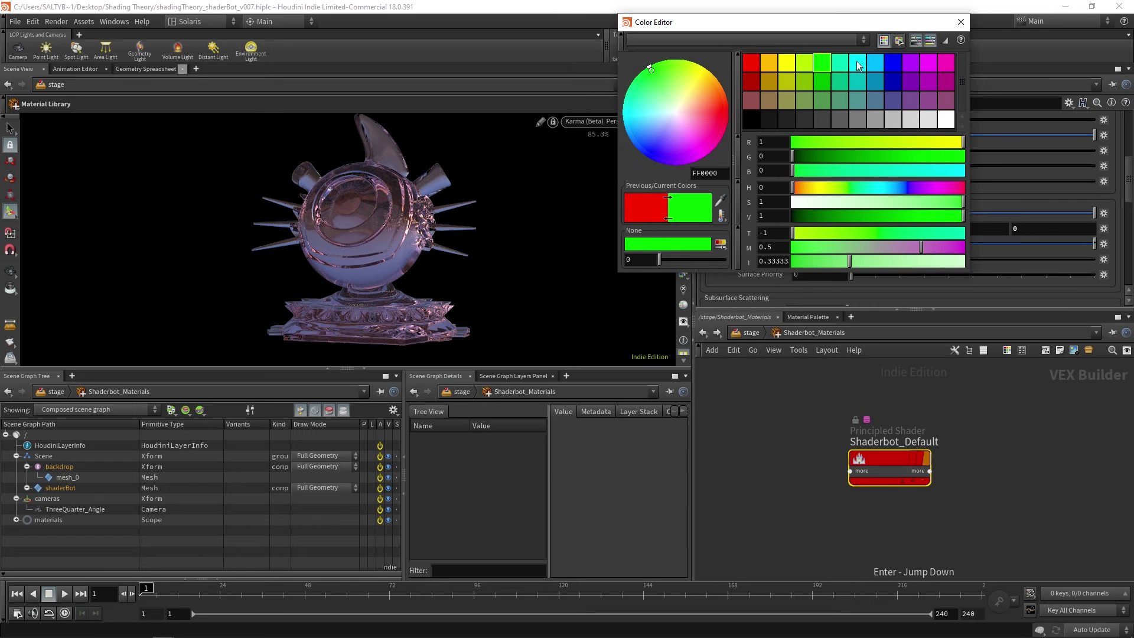
click(960, 22)
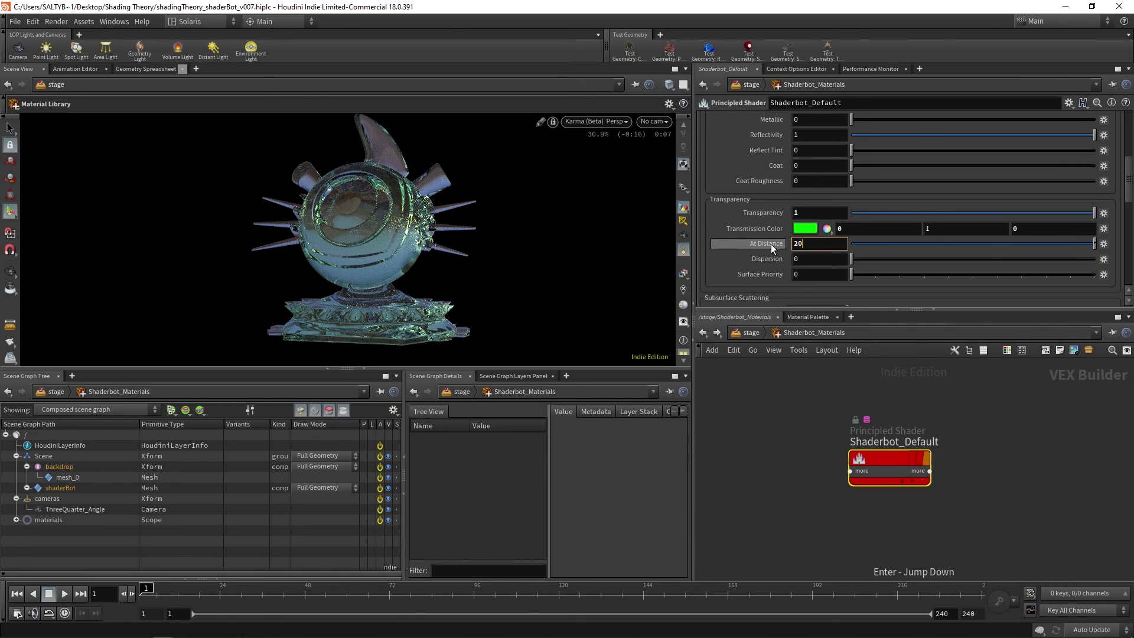
text(20)
key(Return)
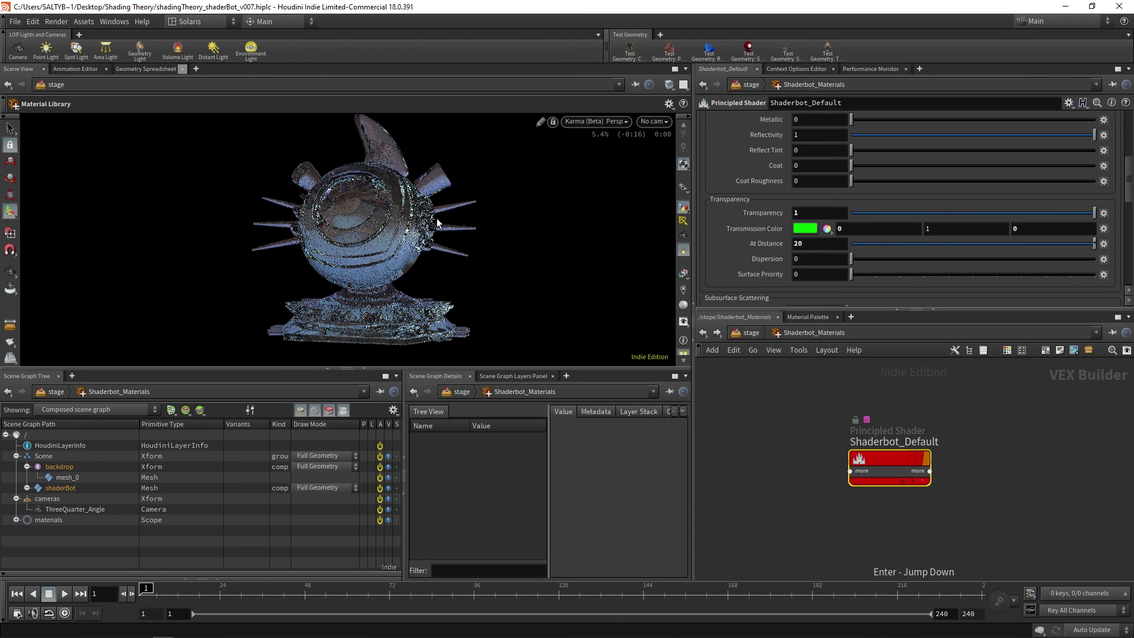